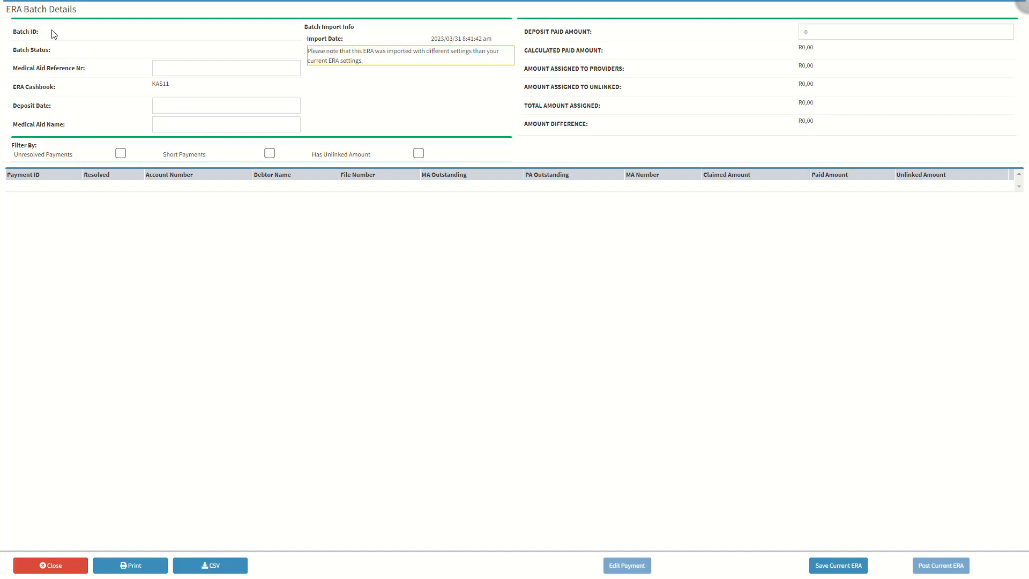
Enter makeMEsomeERA as the batch's medical aid reference and set the deposit date to 2023-03-31
left_click(67, 48)
left_click(156, 70)
type("makeMEsomeERA")
left_click(187, 86)
left_click(171, 106)
left_click(172, 107)
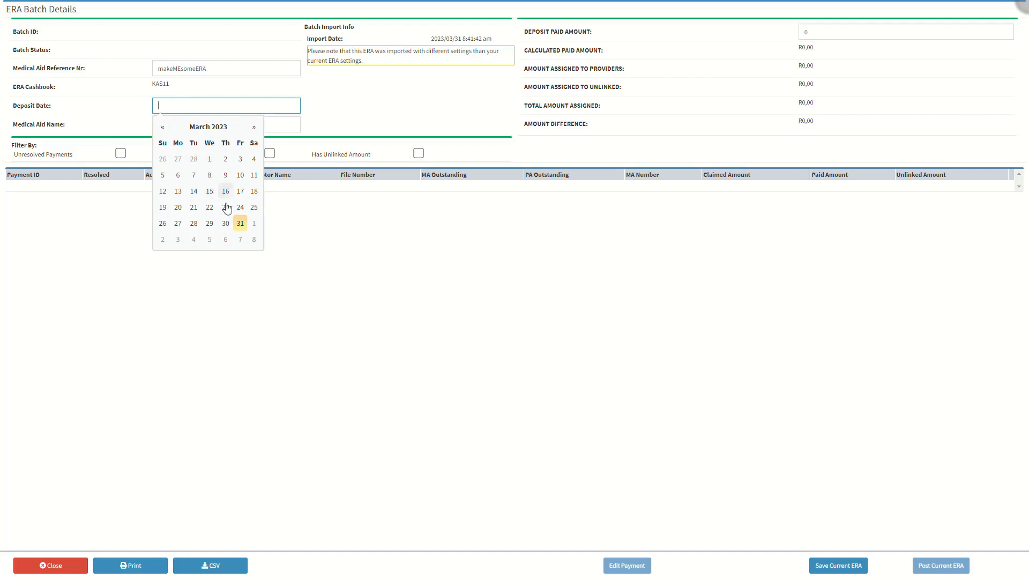
left_click(240, 224)
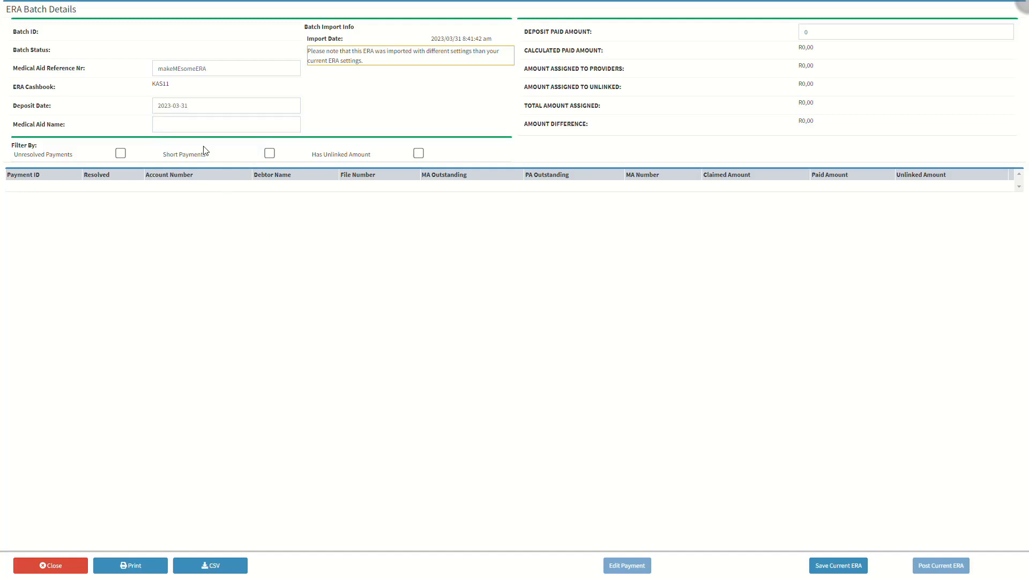
Set the batch's medical aid name to BESTMED and its deposit paid amount to 250
left_click(192, 126)
left_click(193, 127)
type("BESTMED")
left_click(317, 126)
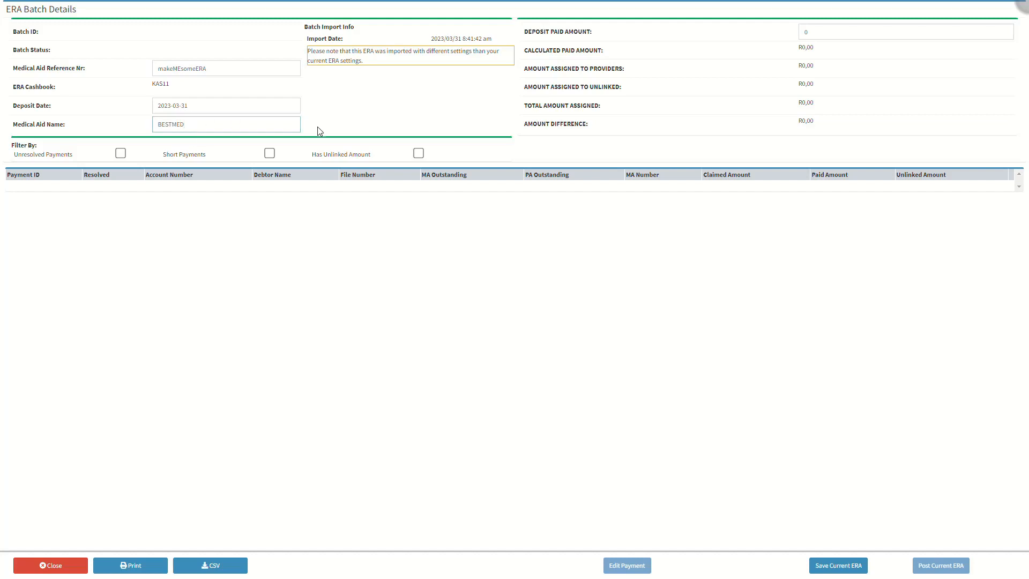
left_click(412, 79)
left_click(829, 33)
left_click(829, 33)
type("250")
left_click(793, 33)
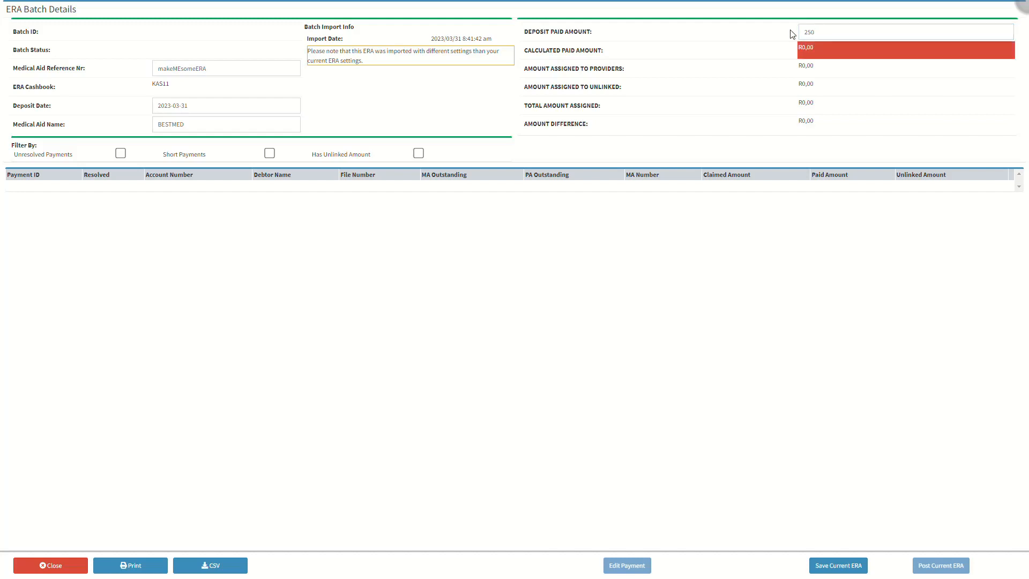
left_click(650, 52)
left_click(647, 71)
left_click(646, 89)
left_click(643, 124)
left_click(222, 157)
left_click(383, 158)
Save the ERA batch and open a new payment in it
left_click(822, 564)
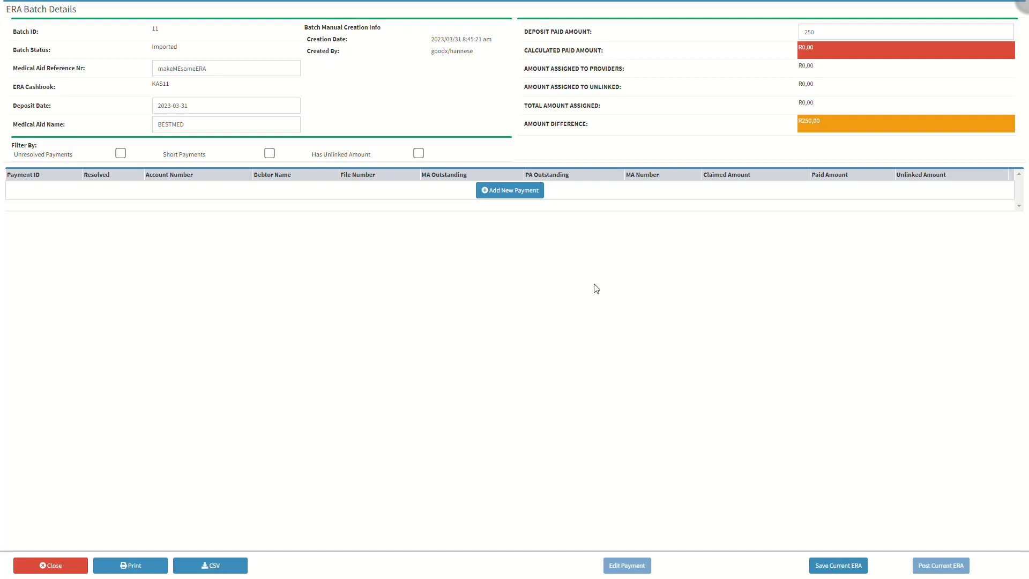
left_click(492, 191)
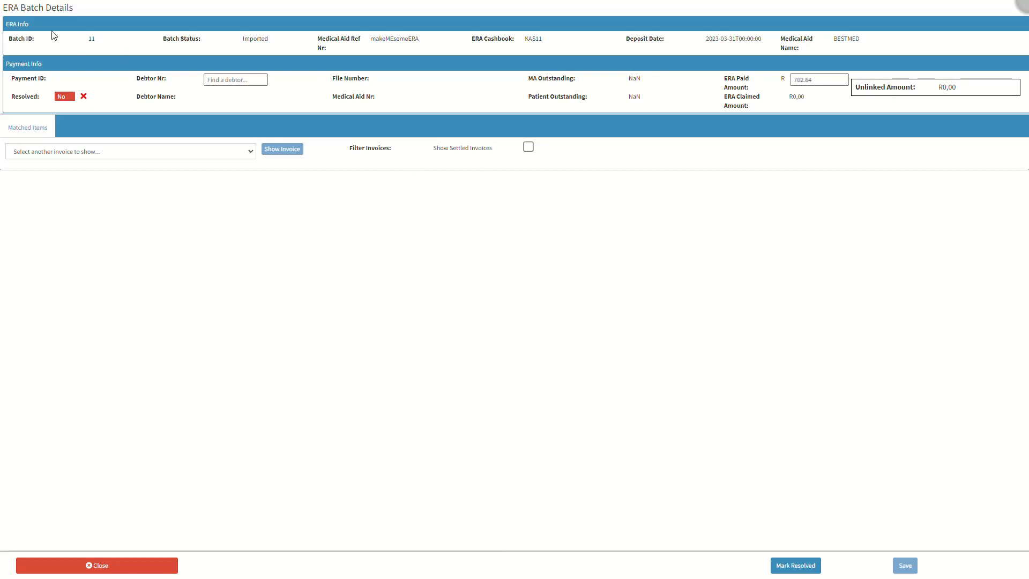
Search for the debtor by first name and assign the matching BESTMED debtor to the payment
left_click(36, 27)
left_click(49, 65)
left_click(52, 81)
left_click(174, 79)
left_click(218, 77)
type("sIMON")
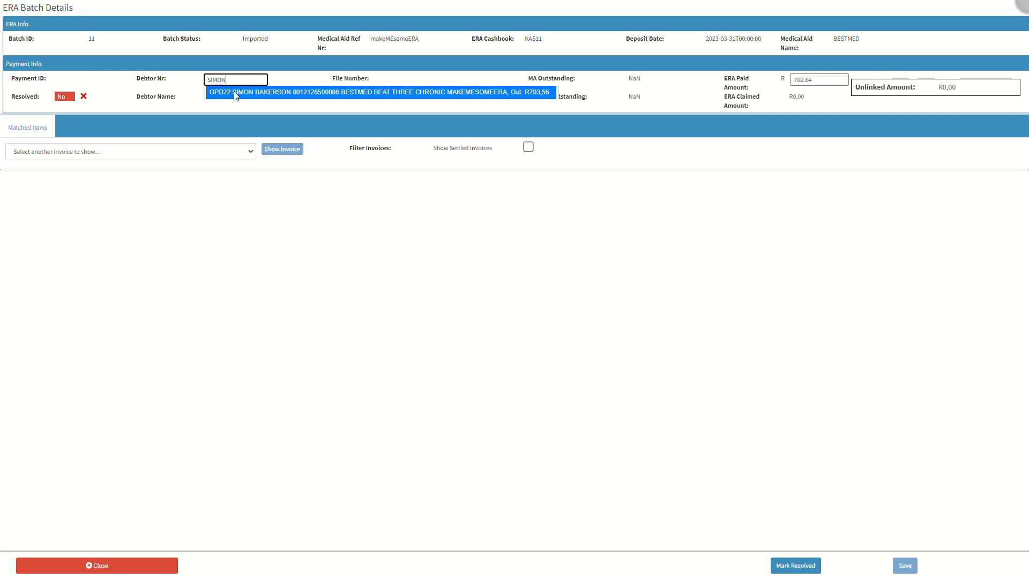
left_click(234, 92)
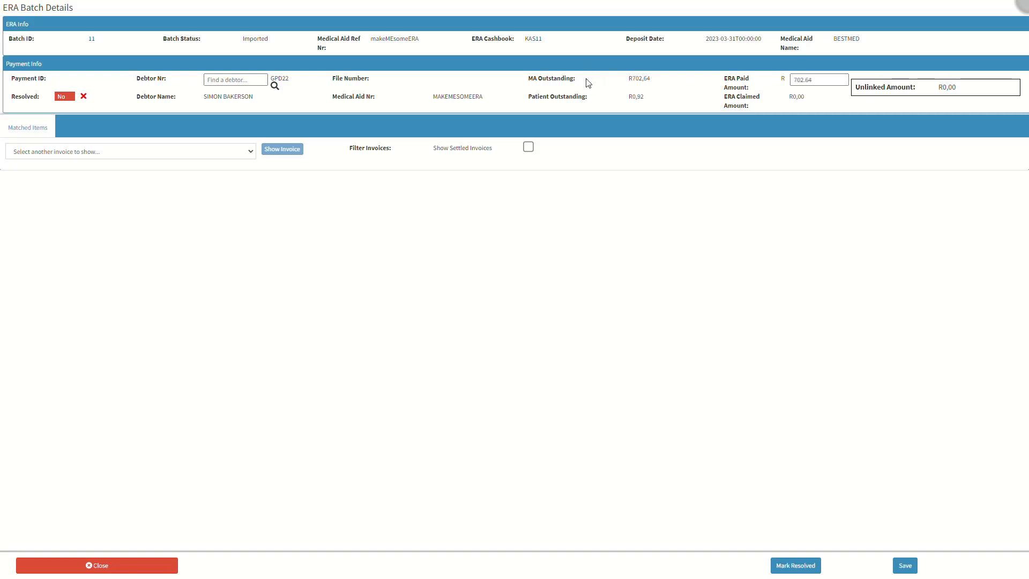
Examine the payment's paid and claimed amounts, resolved status, debtor and medical aid details, patient outstanding and unlinked amount
left_click(767, 82)
left_click(45, 99)
left_click(183, 99)
left_click(388, 97)
left_click(598, 101)
left_click(772, 101)
left_click(924, 91)
Show the first outstanding invoice dated 2023-03-14 among the payment's matched items
left_click(68, 126)
left_click(108, 153)
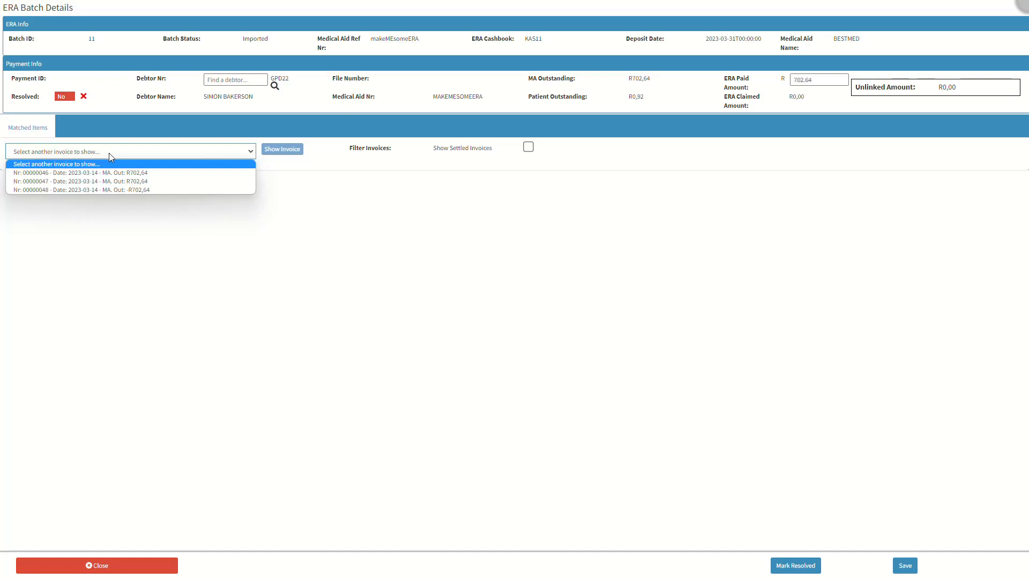
left_click(111, 173)
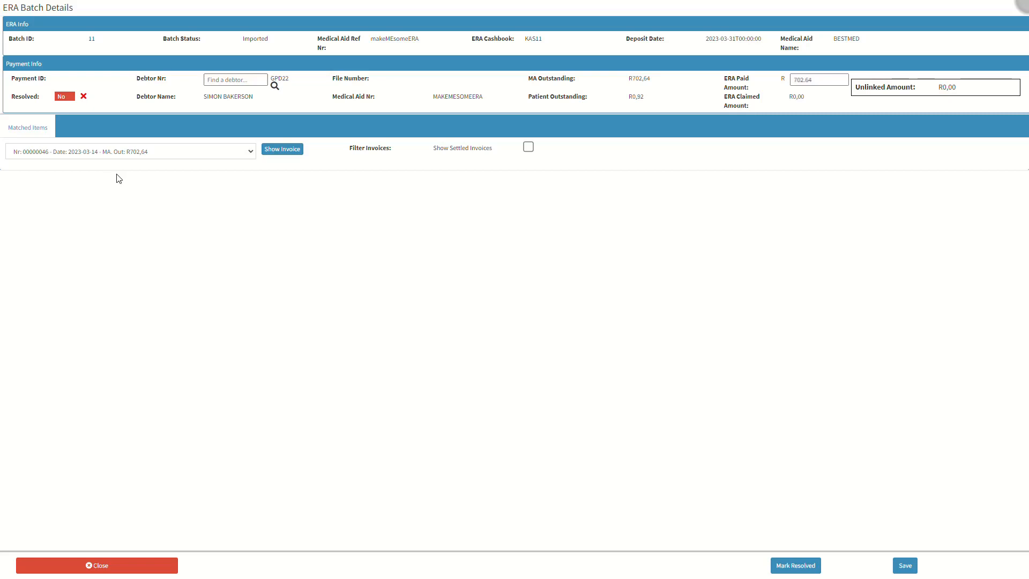
left_click(275, 154)
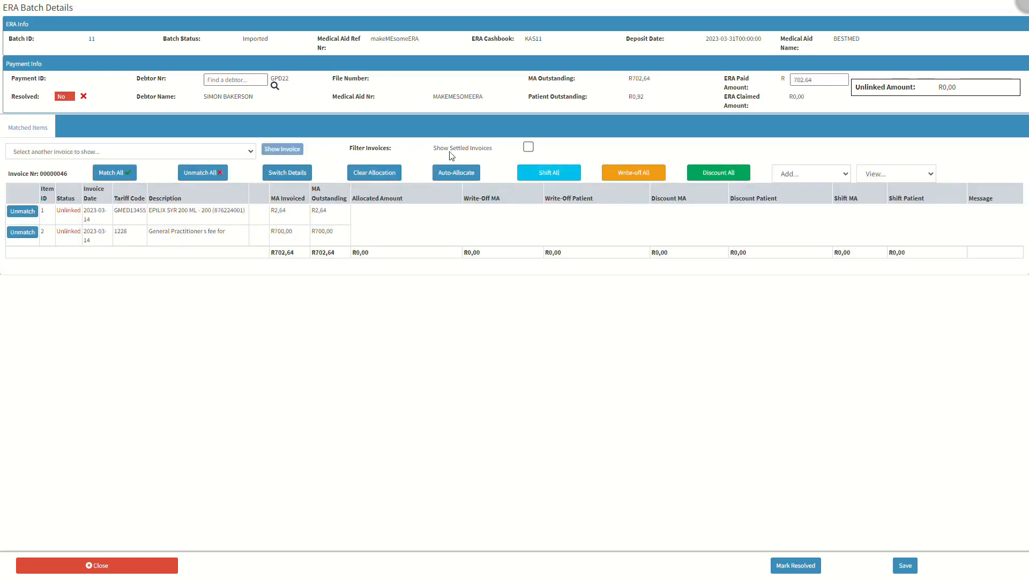
Examine the invoice's settled filter and its options for matching, switching details, allocating, shifting, discounting and adding
left_click(500, 149)
left_click(138, 176)
left_click(231, 175)
left_click(314, 174)
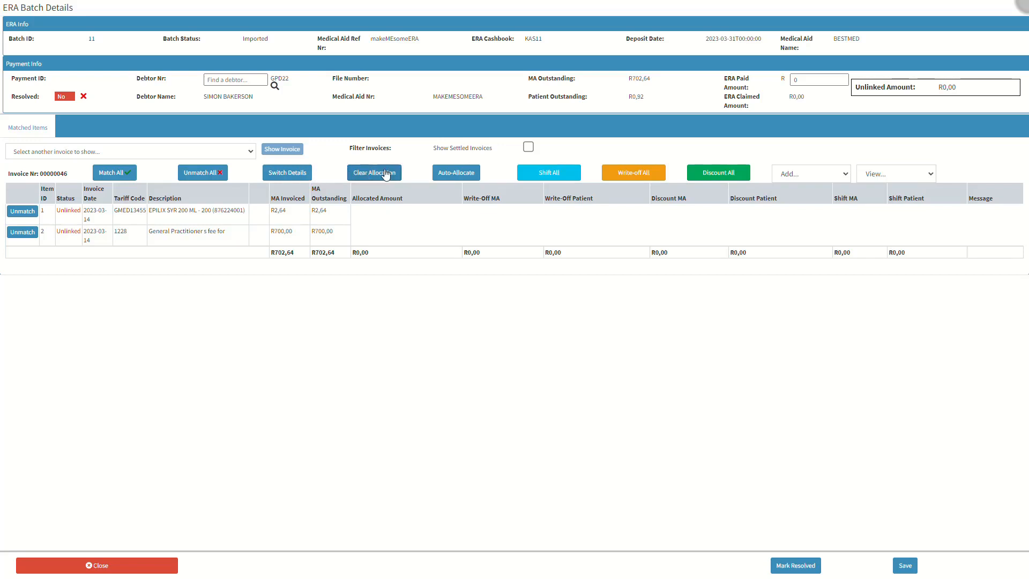
left_click(405, 172)
left_click(481, 173)
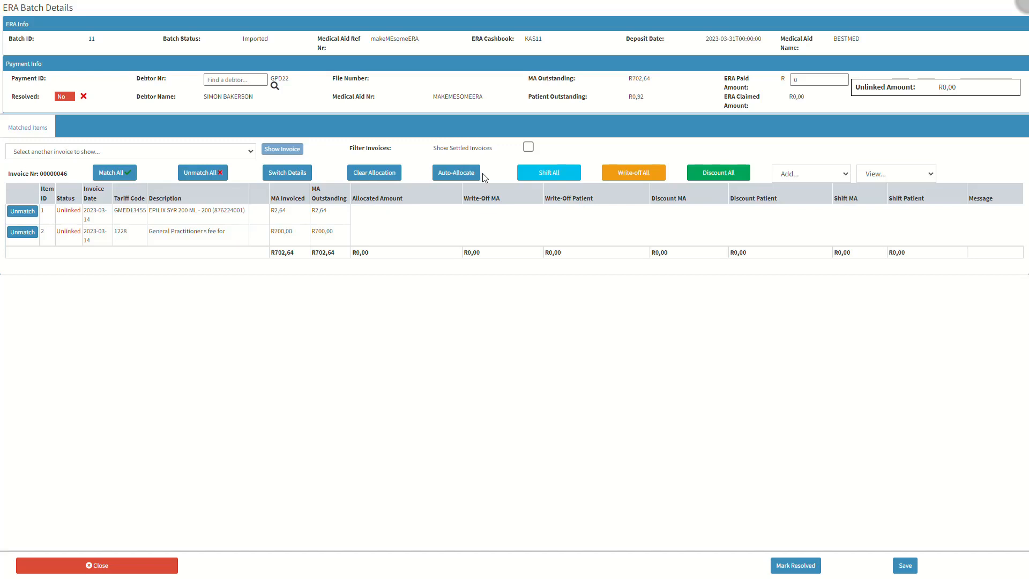
left_click(583, 175)
left_click(756, 173)
left_click(811, 174)
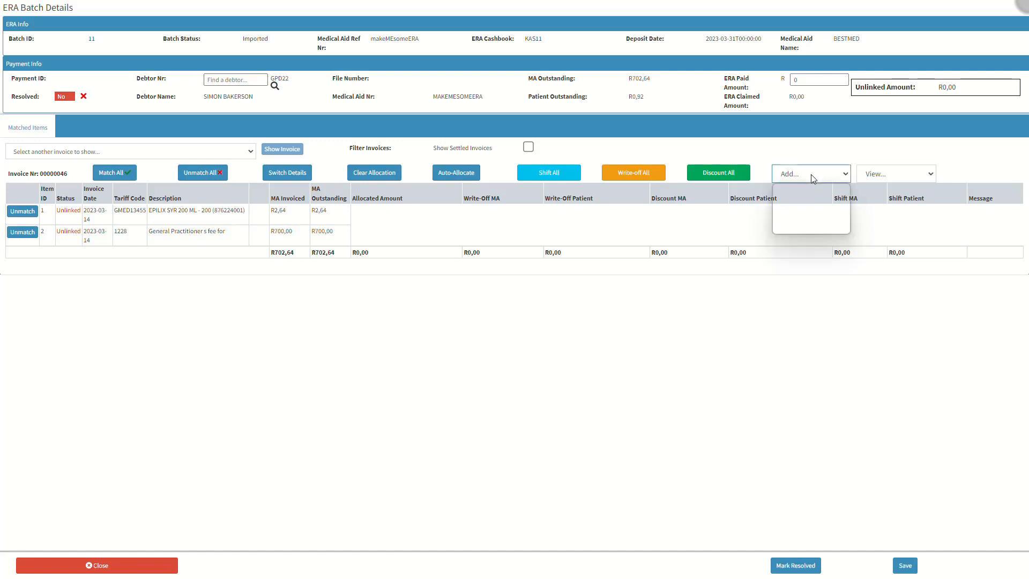
left_click(810, 175)
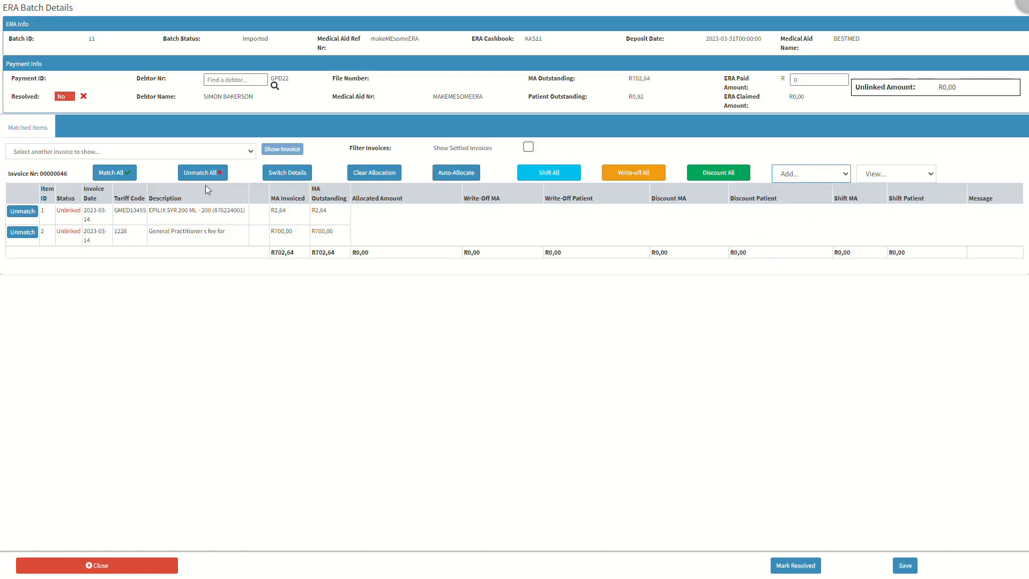
Match both invoice items, the EPILIX syrup and the general practitioner's fee, to the payment
left_click(30, 215)
left_click(24, 251)
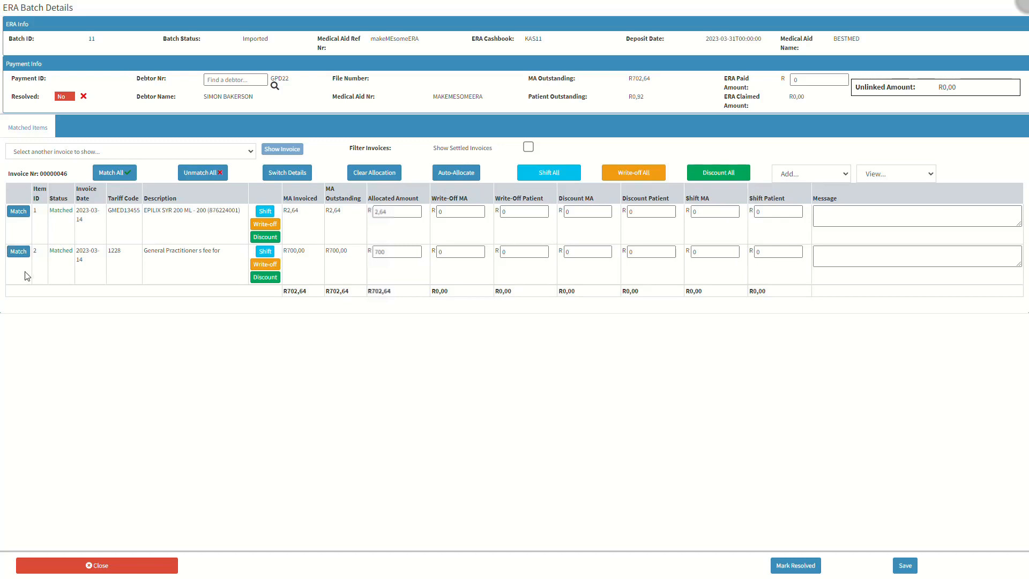
Examine the matched items' columns, from item ID and status through allocated, write-off, discount and shift amounts
left_click(40, 198)
left_click(70, 204)
left_click(94, 201)
left_click(140, 202)
left_click(181, 196)
left_click(320, 200)
left_click(363, 201)
left_click(421, 200)
left_click(473, 200)
left_click(548, 201)
left_click(595, 199)
left_click(671, 199)
left_click(717, 198)
left_click(786, 194)
Mark the payment as resolved and save it to the ERA batch
left_click(134, 567)
left_click(800, 568)
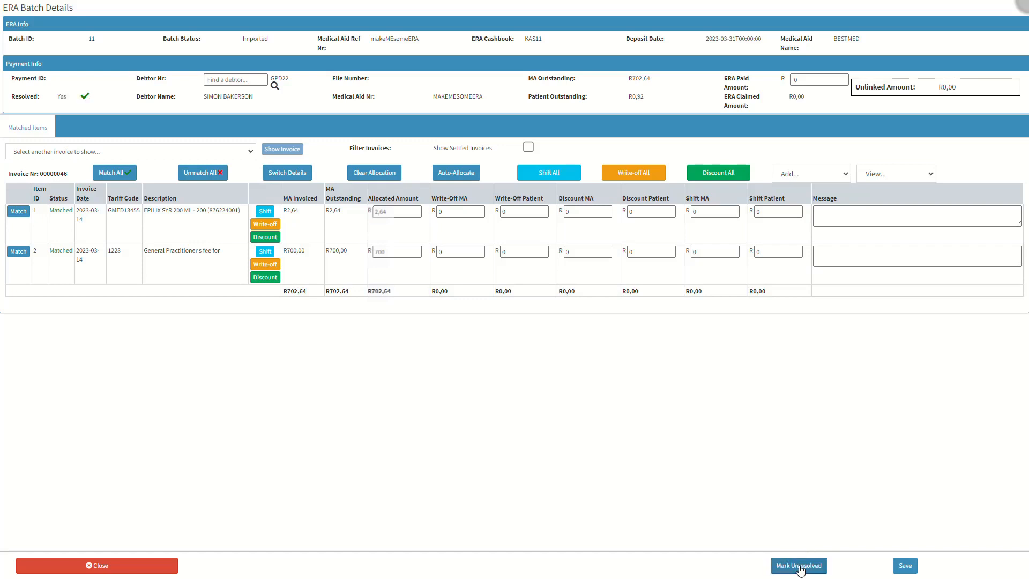
left_click(905, 567)
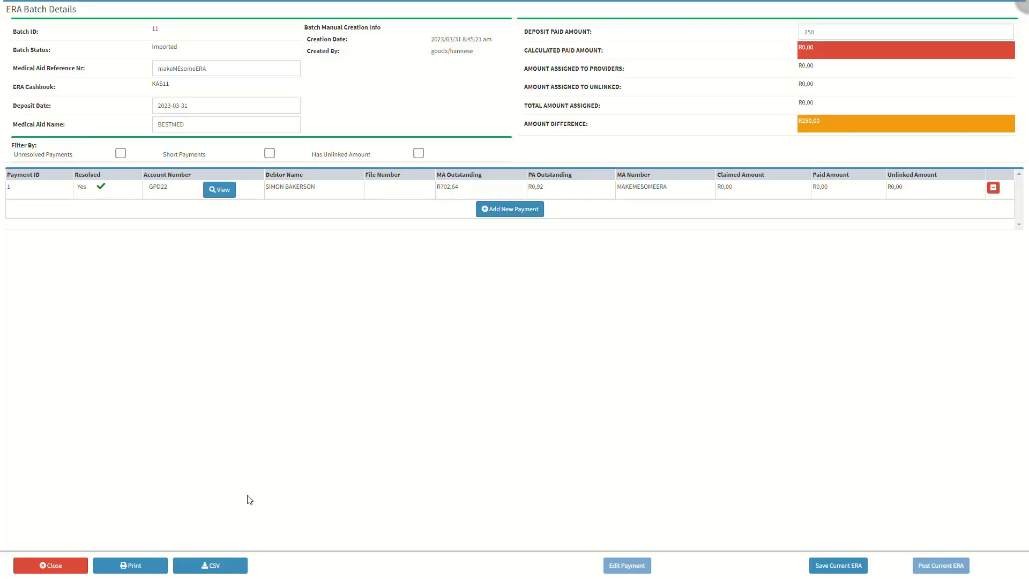
Generate the ERA batch's PDF printout and open it for printing
left_click(70, 567)
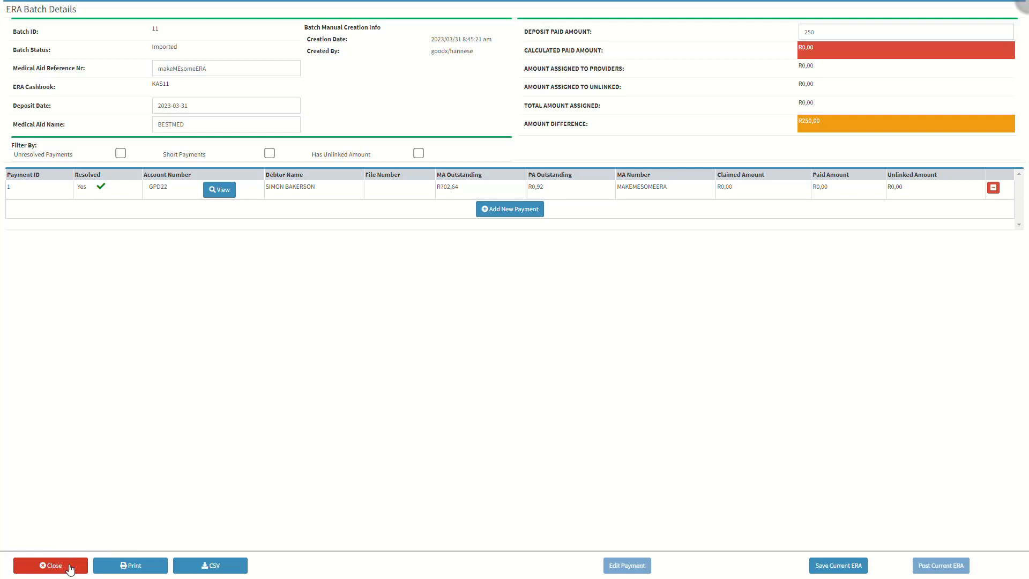
left_click(150, 569)
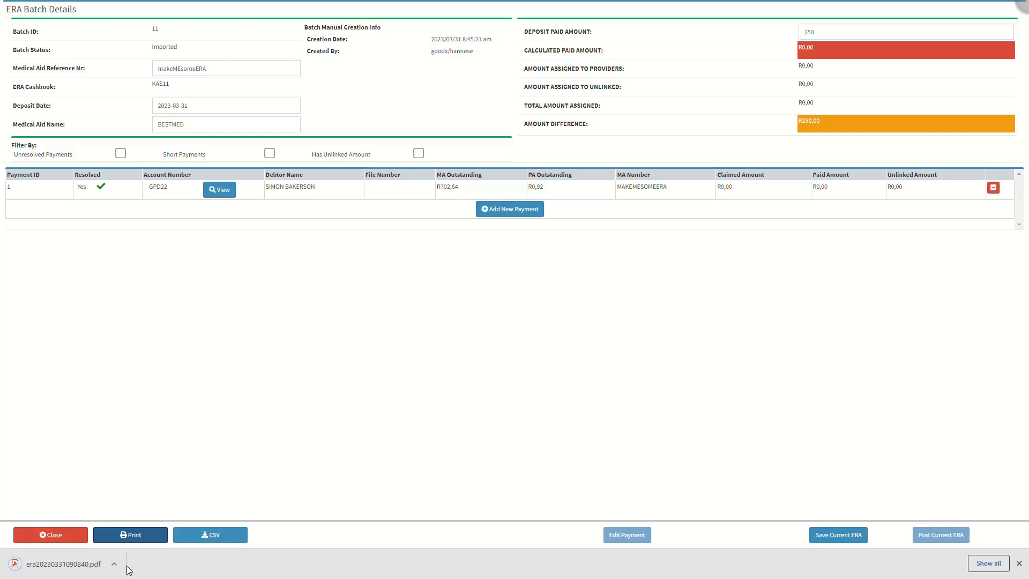
left_click(81, 567)
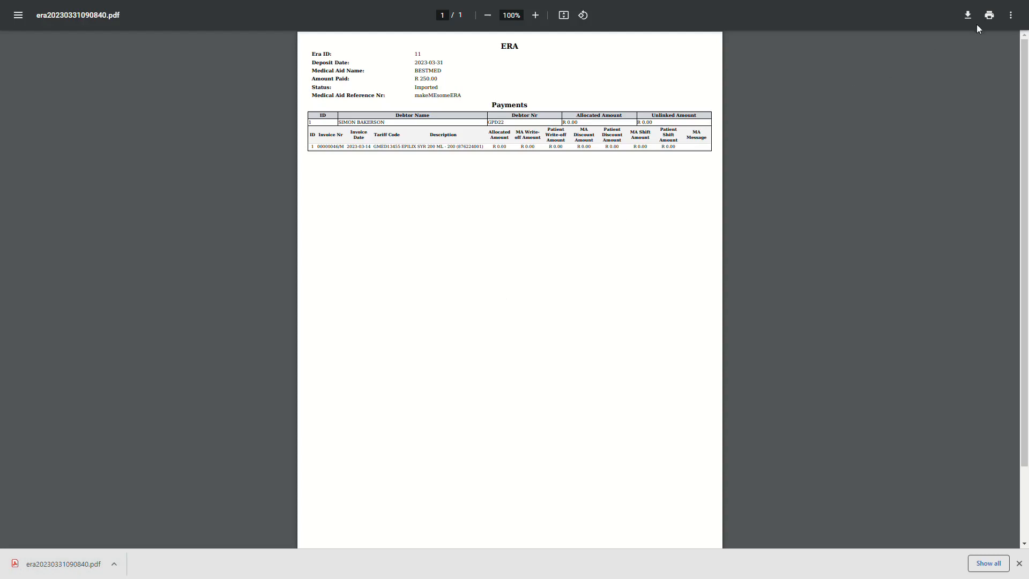
left_click(988, 19)
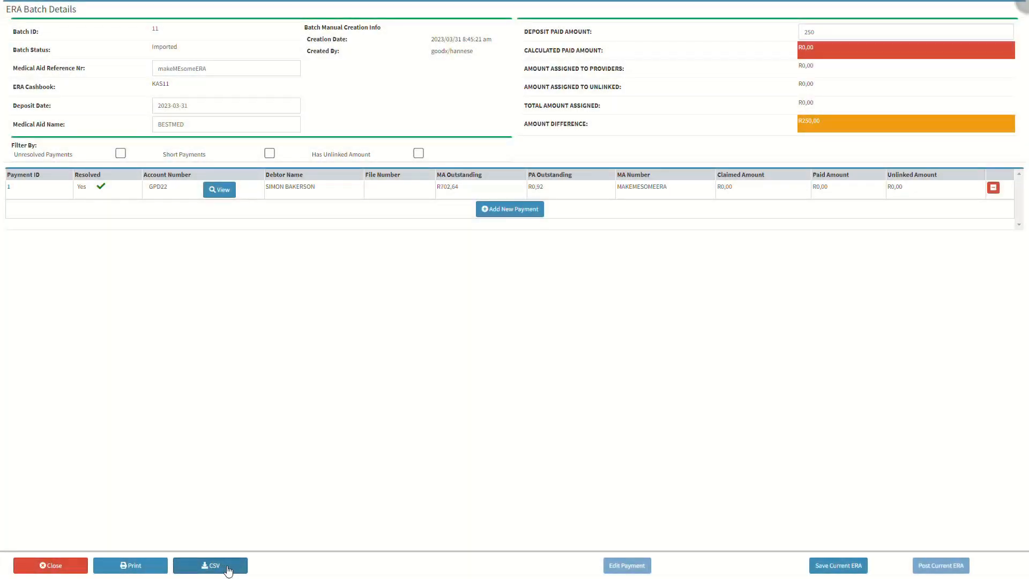
Export the ERA batch as a CSV file and open the downloaded file
left_click(227, 567)
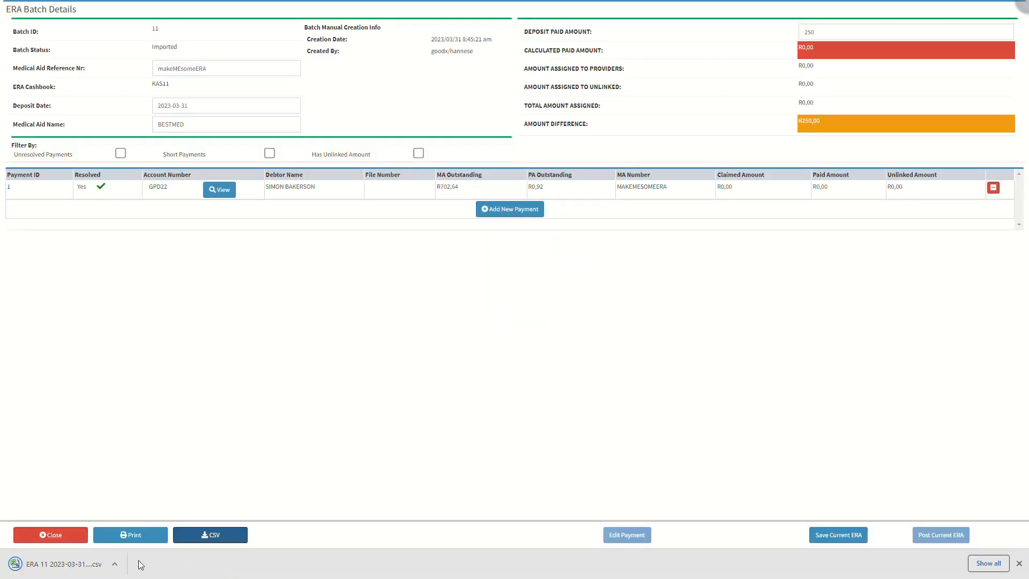
left_click(75, 563)
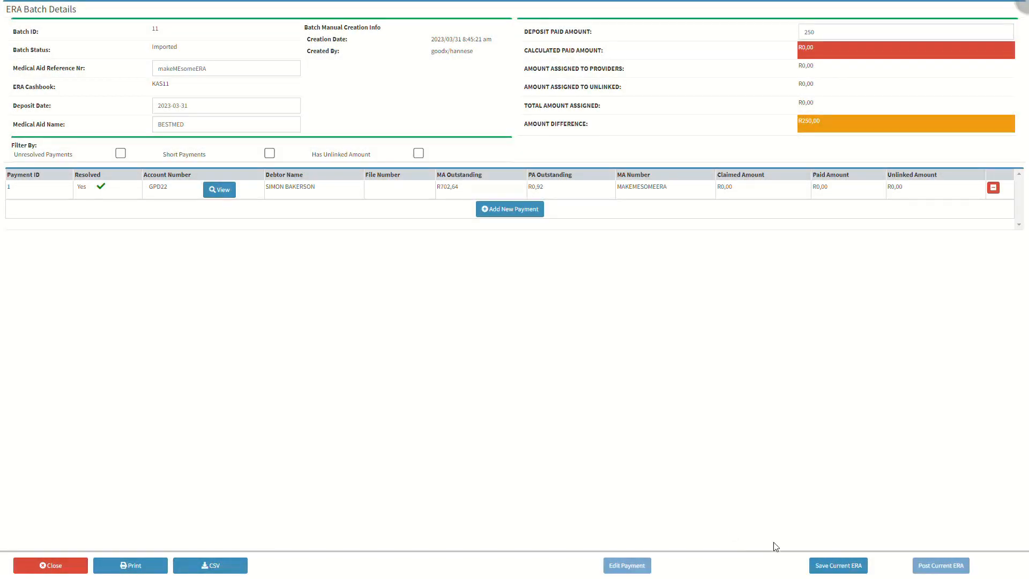
Save the current ERA batch and post it
left_click(836, 566)
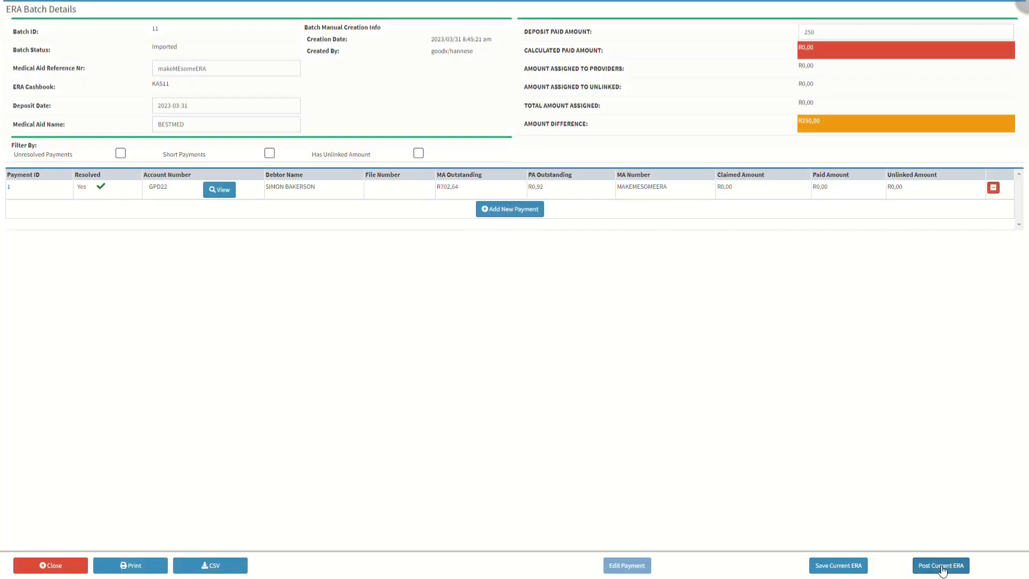
left_click(941, 567)
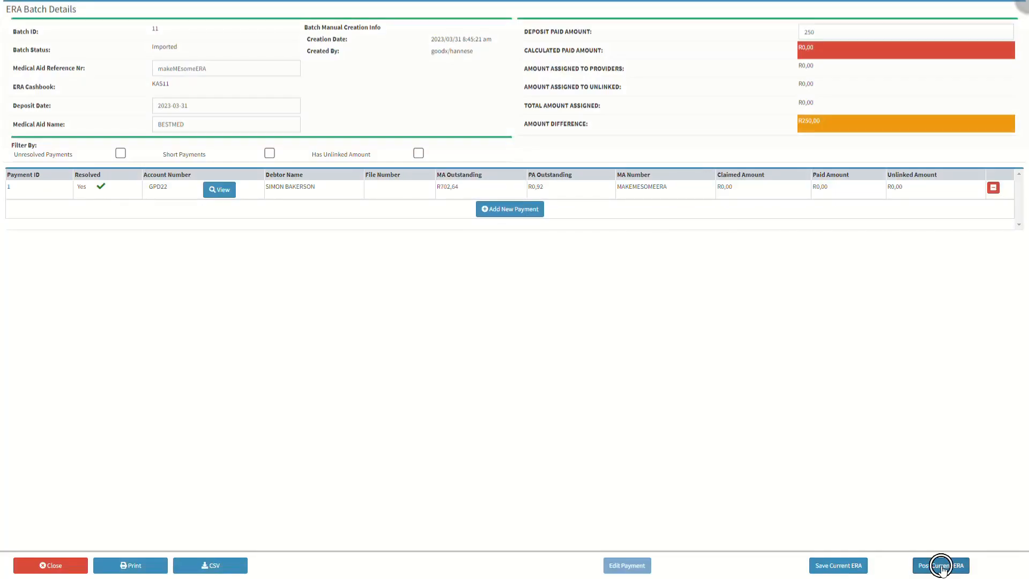